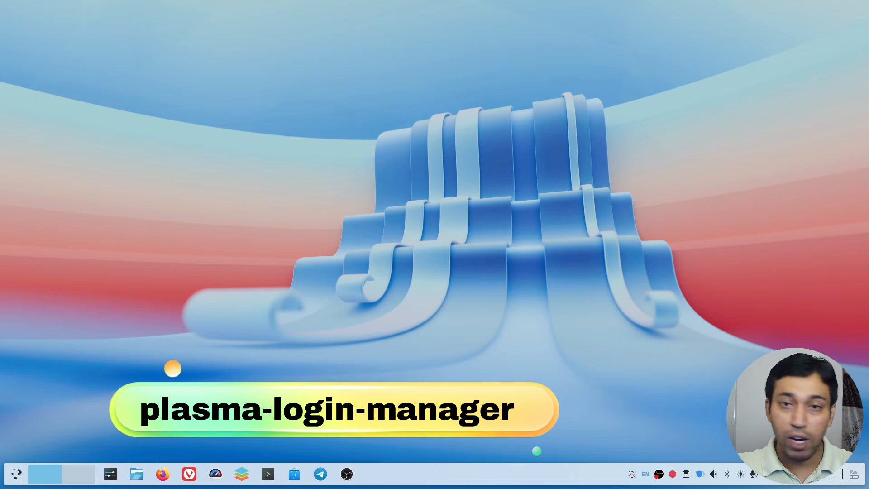
Step: Open System Settings and review the software and hardware details on the About this System page
click(110, 474)
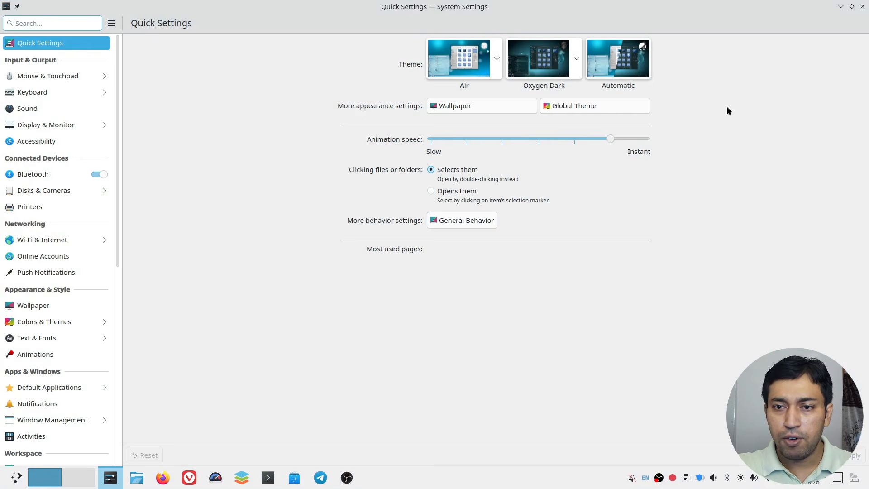
scroll(73, 334, down, 10)
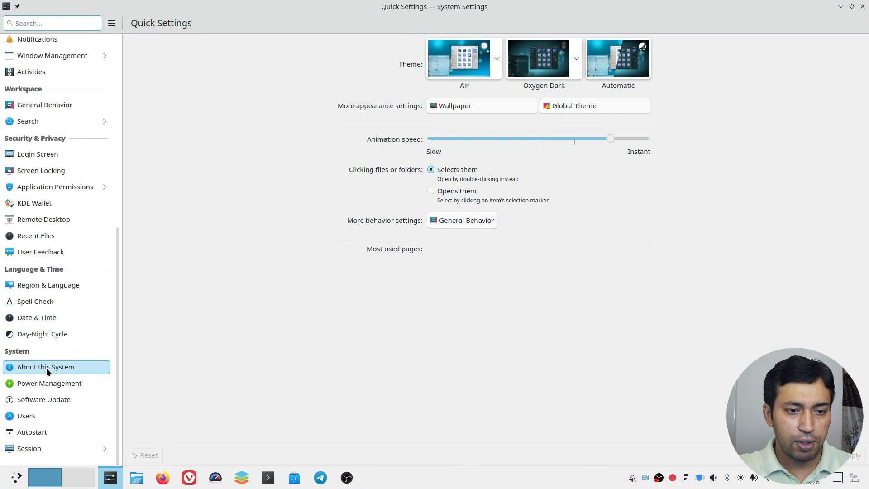
click(47, 368)
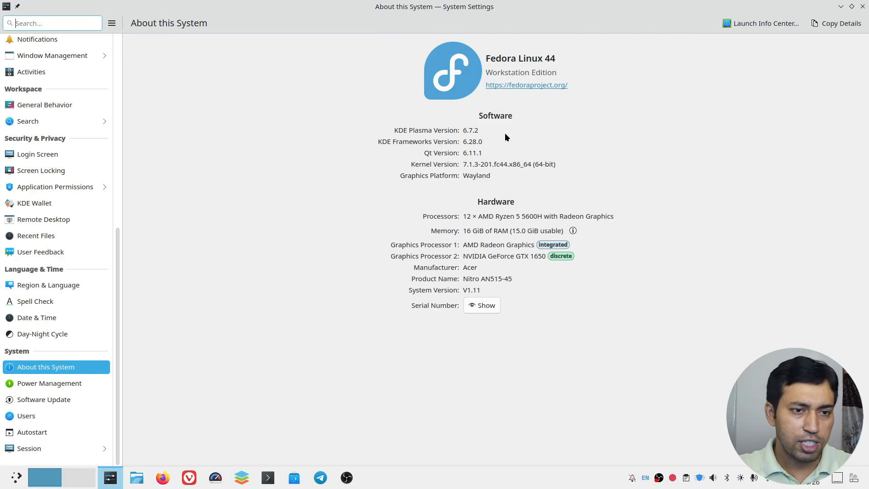
Step: Open the Login Screen settings in the Security & Privacy section
scroll(91, 179, up, 4)
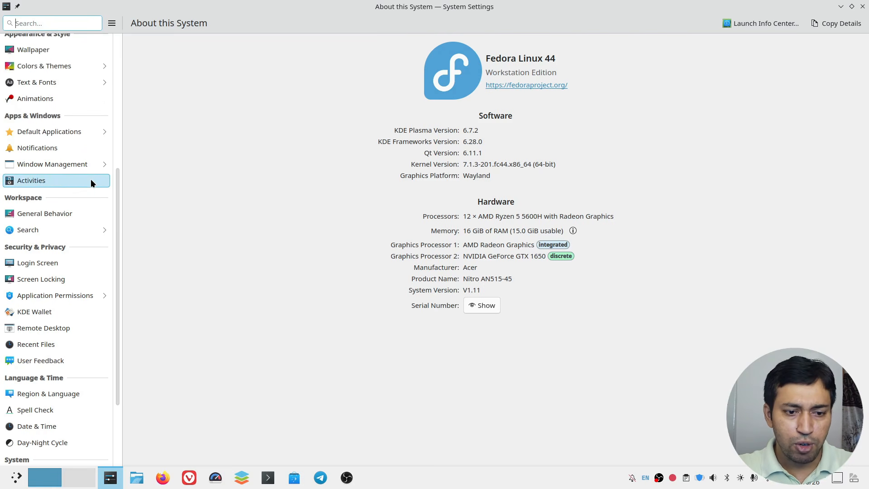
scroll(99, 132, up, 12)
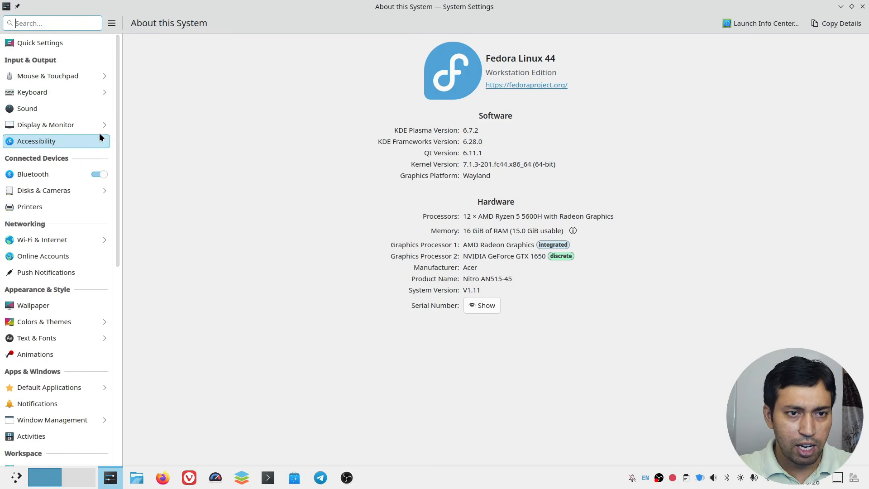
scroll(99, 133, down, 12)
scroll(99, 132, down, 3)
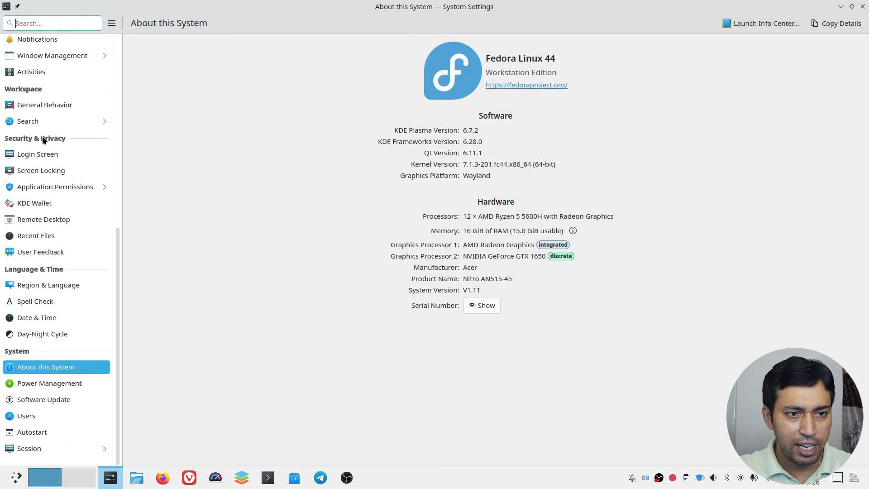
click(75, 154)
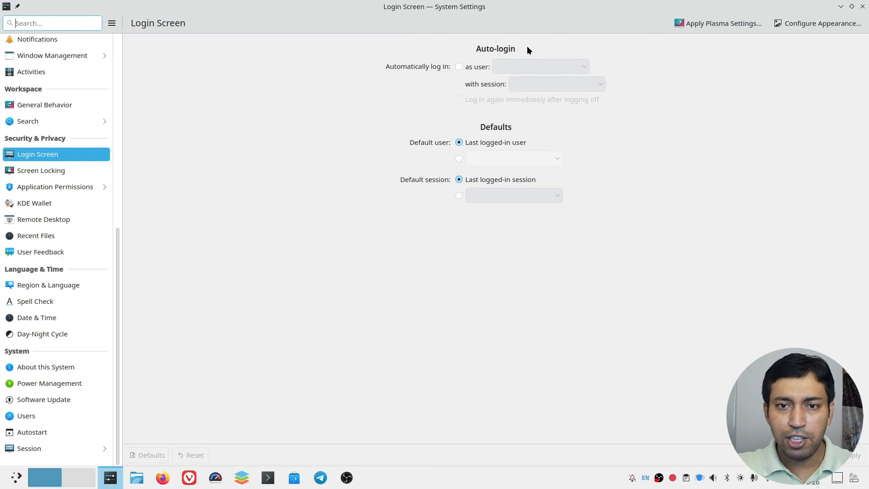
Step: Enable automatic login, inspect its user and session choices, and disable it again without choosing a user
click(459, 67)
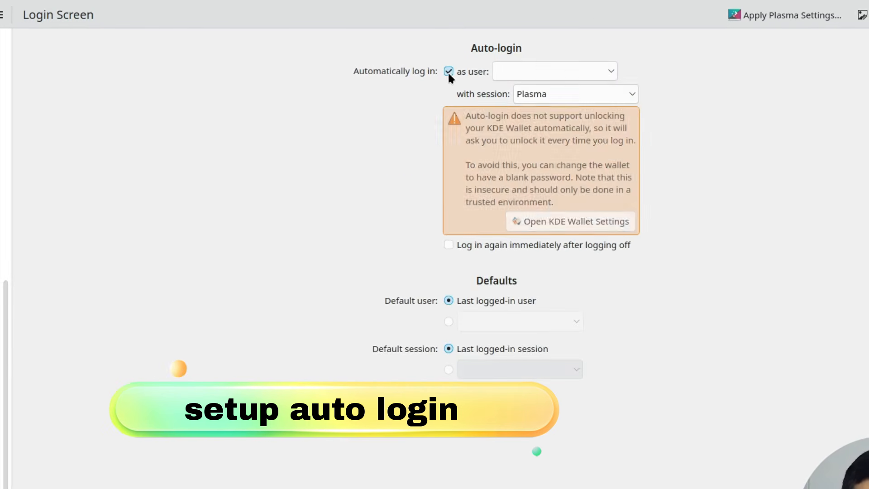
click(597, 73)
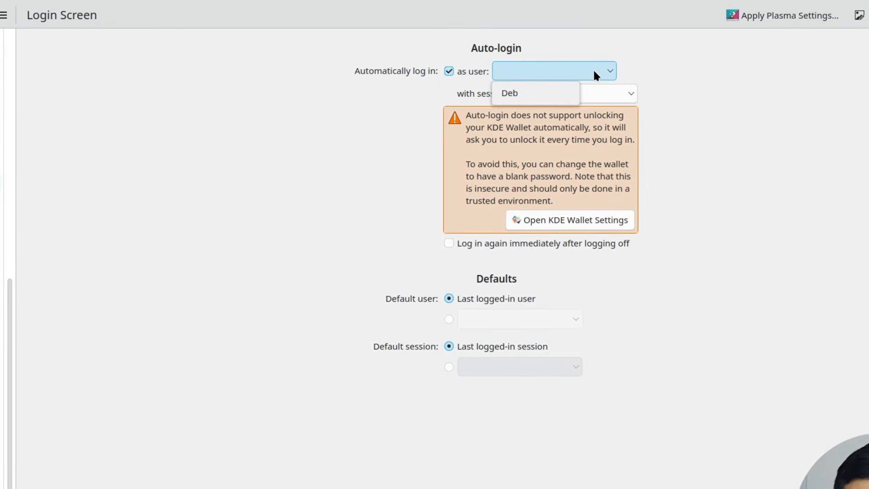
click(699, 76)
click(620, 93)
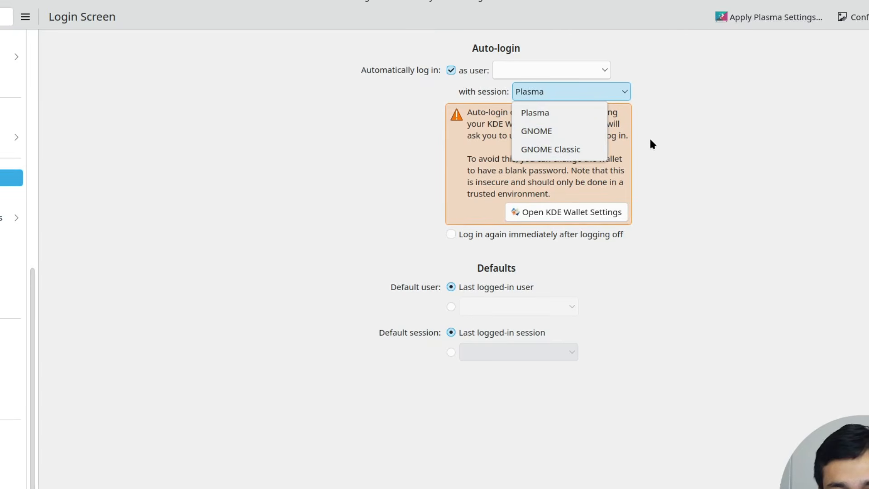
click(700, 135)
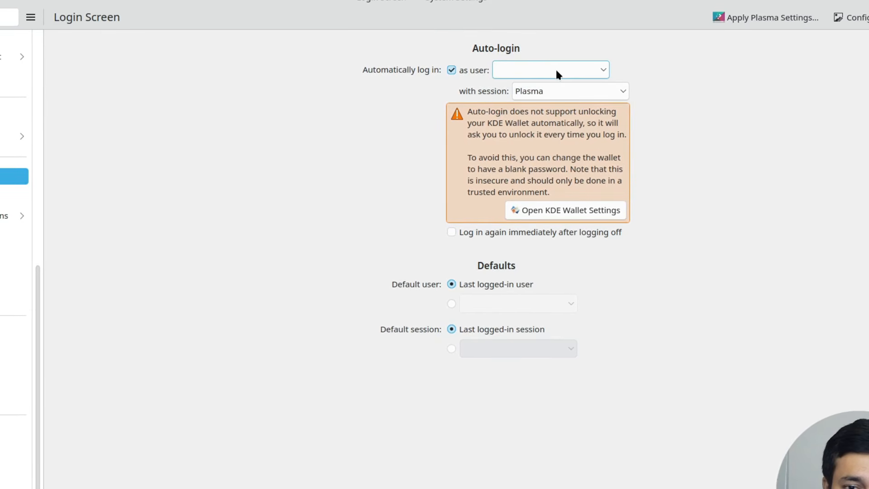
click(452, 69)
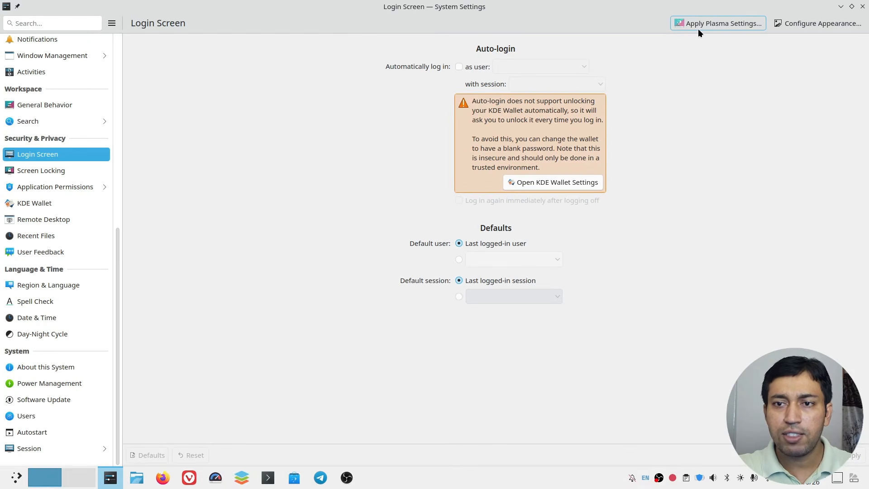
Step: Review which Plasma settings can be applied to the login screen, closing the dialog without applying them
click(726, 24)
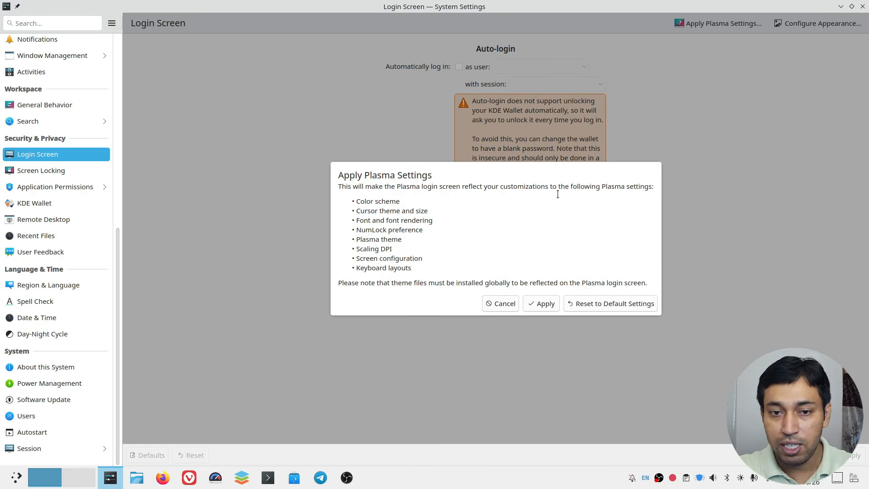
click(754, 129)
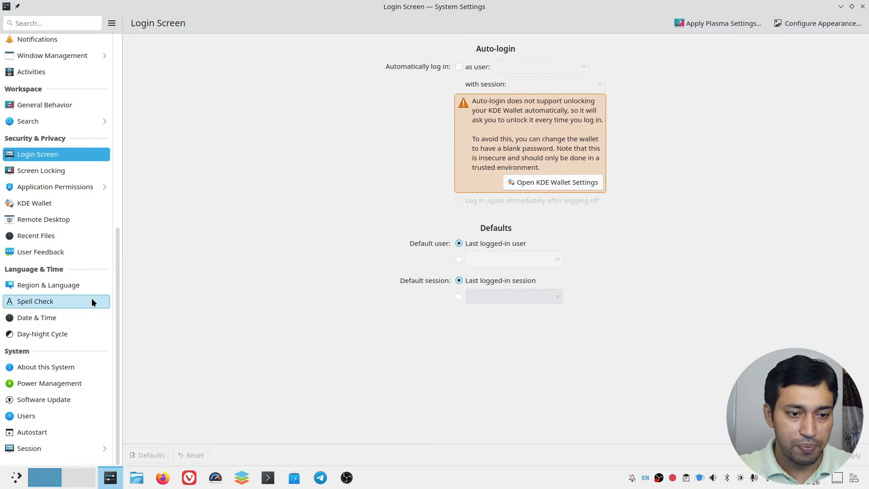
click(710, 26)
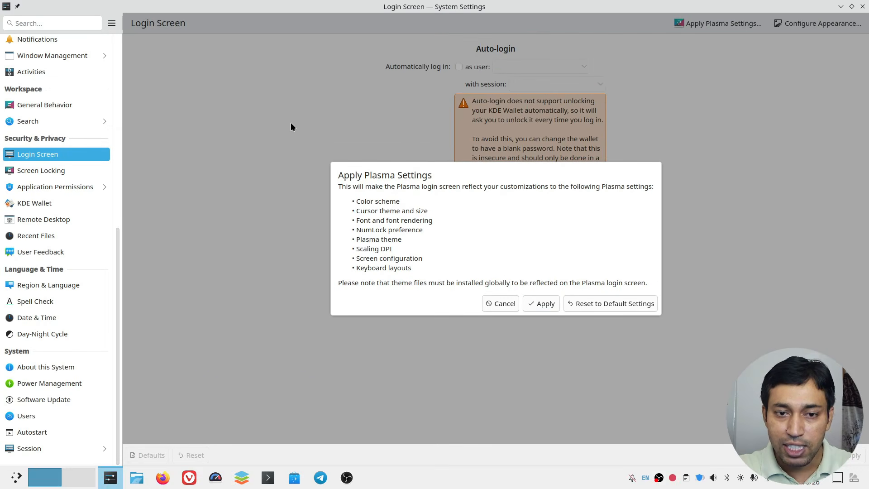
click(237, 79)
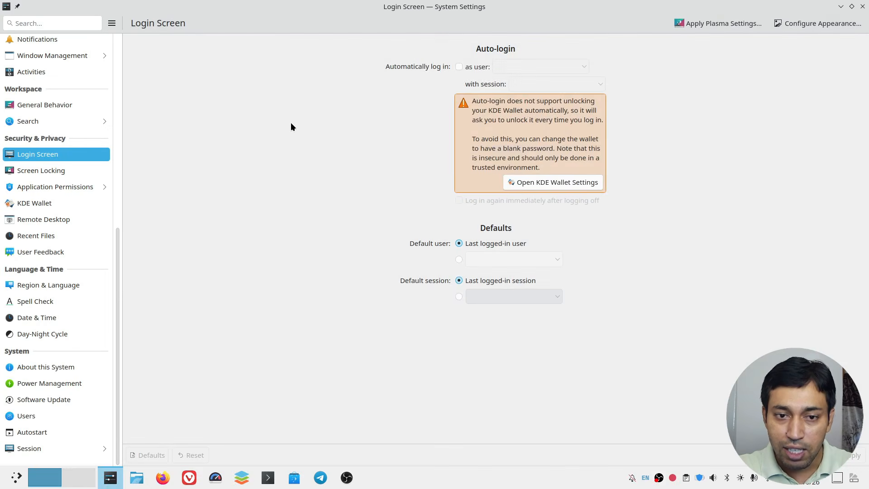
Step: Browse the available color schemes in the Colors & Themes settings
scroll(57, 308, up, 3)
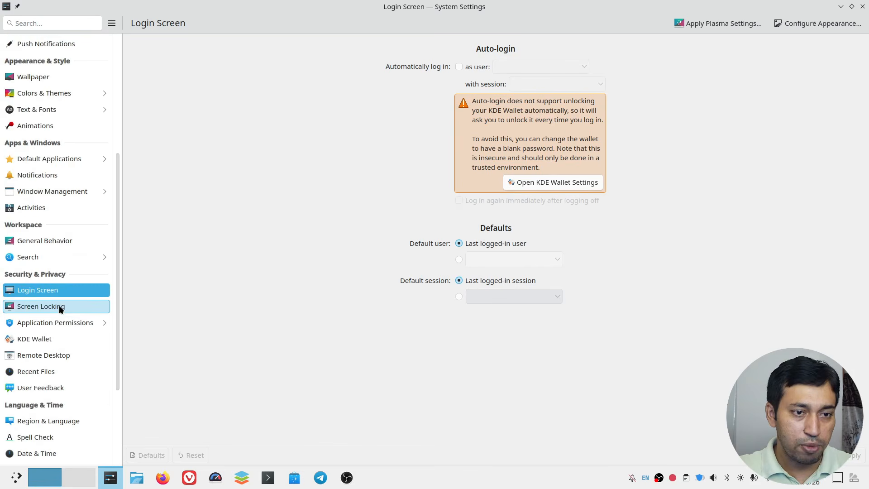
click(44, 93)
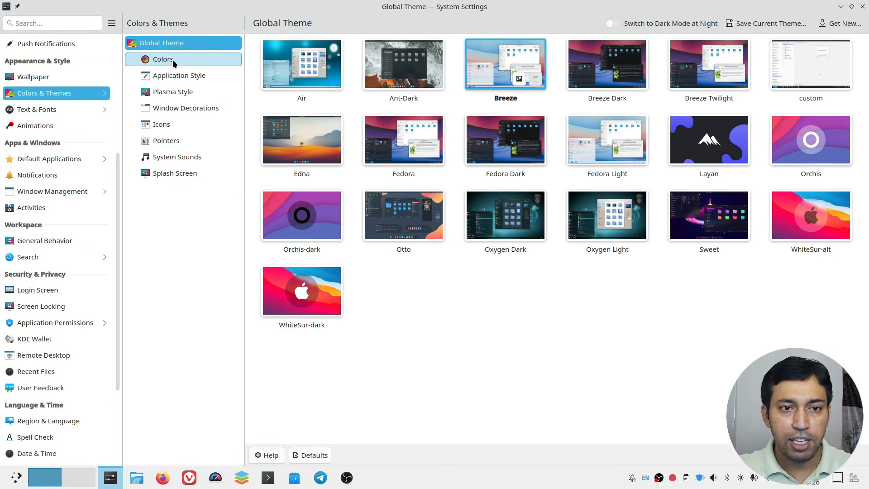
click(173, 62)
scroll(594, 220, down, 3)
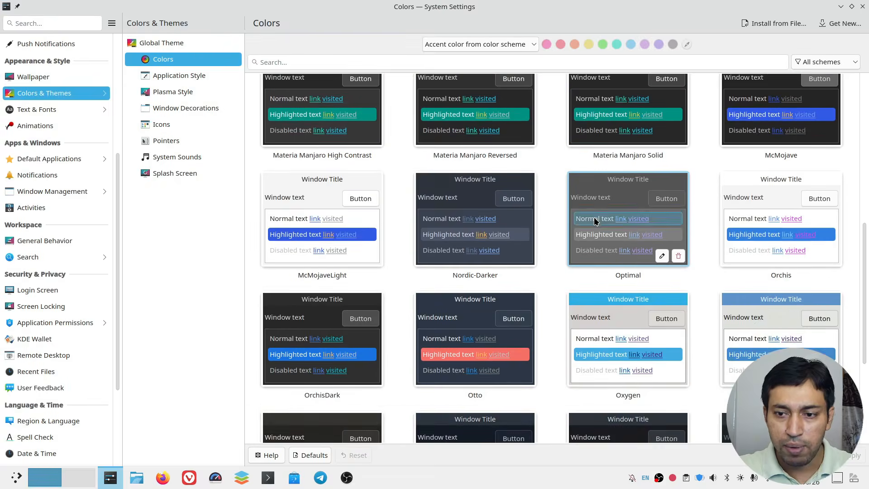
scroll(594, 216, down, 3)
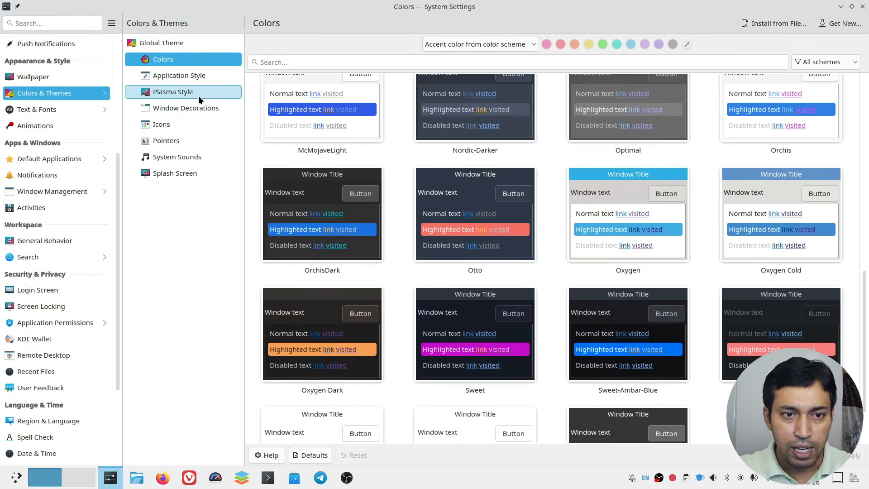
Step: Examine the pointer themes with their size choices and the available Plasma styles, leaving the current selections in place
click(171, 139)
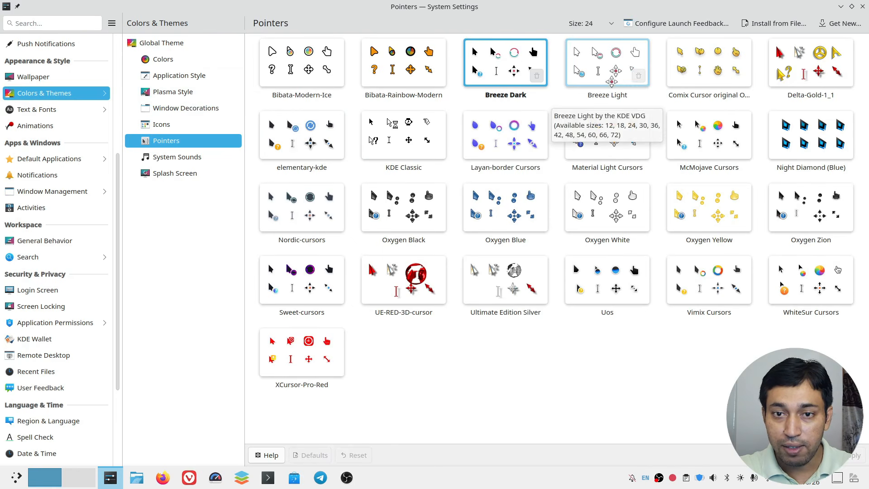
click(572, 28)
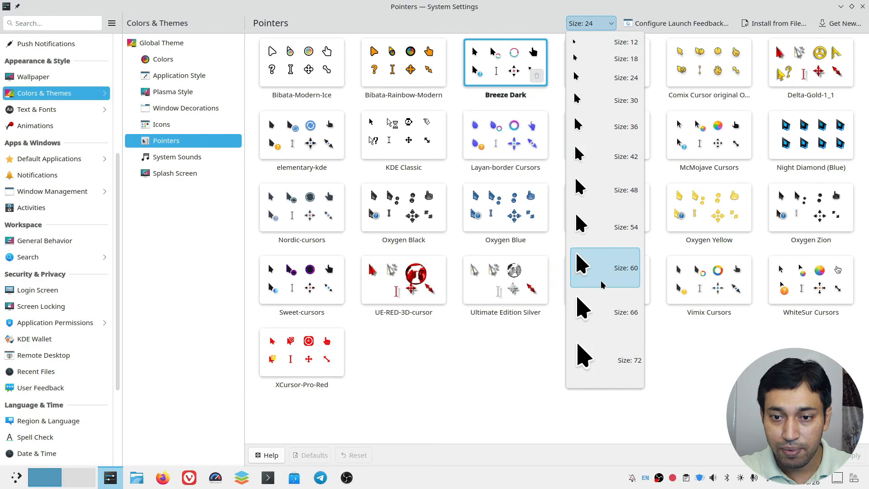
click(535, 23)
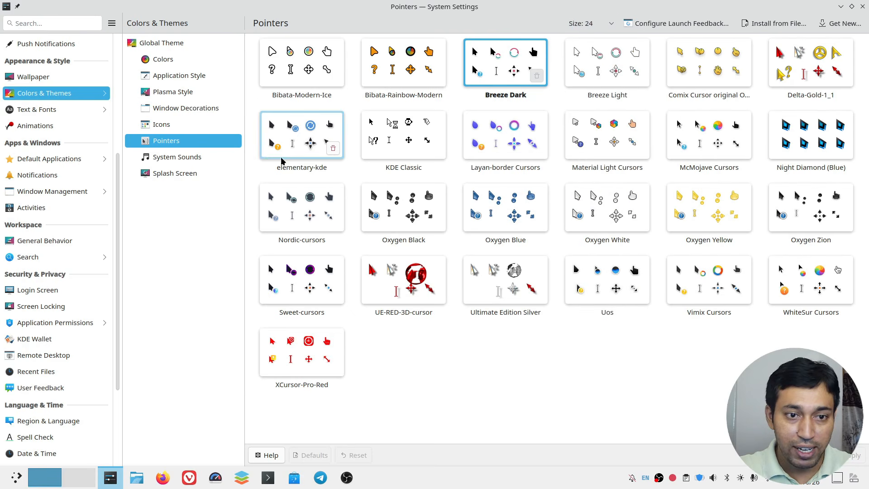
click(209, 94)
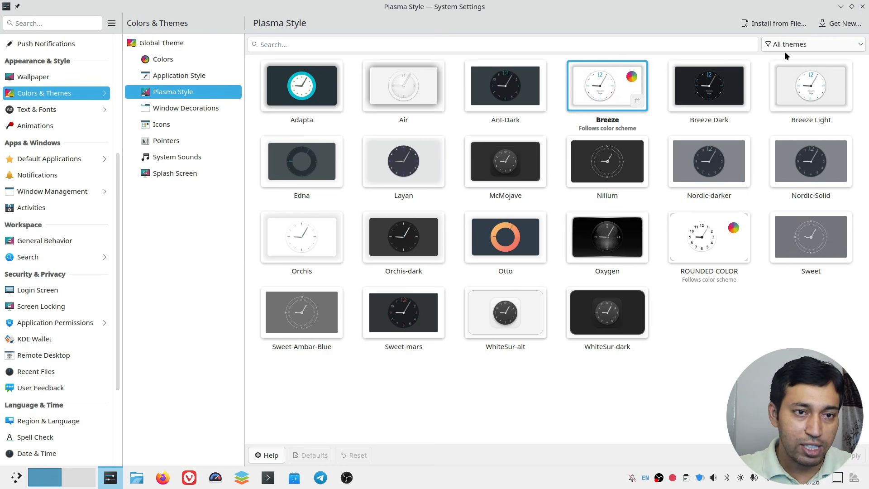
Step: Open the login screen's appearance configuration and inspect the choices for wallpaper type, positioning and dynamic wallpaper switching
click(55, 294)
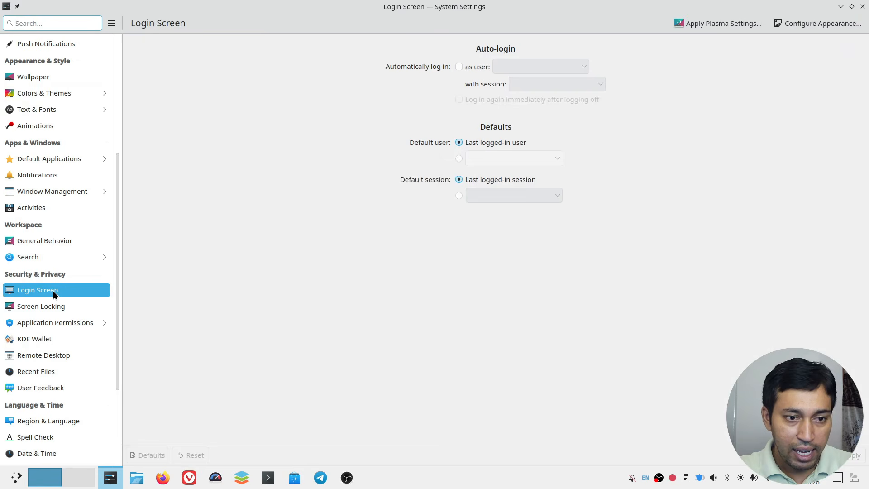
click(811, 24)
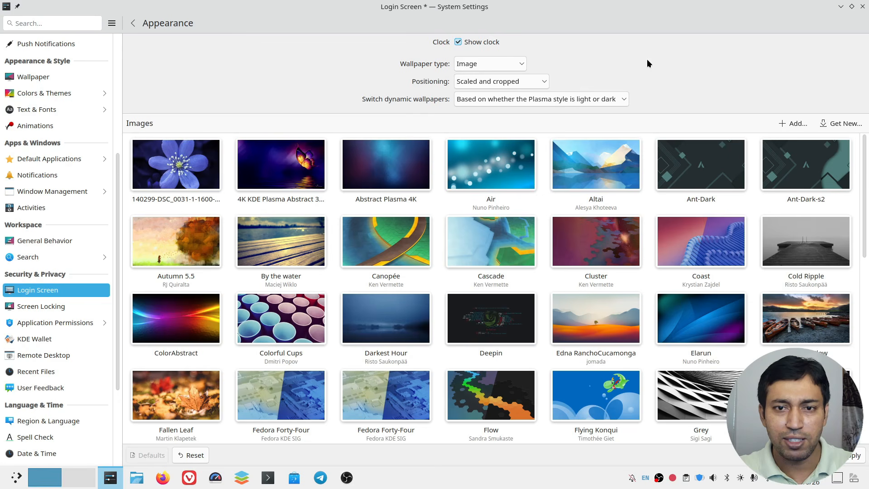
click(520, 65)
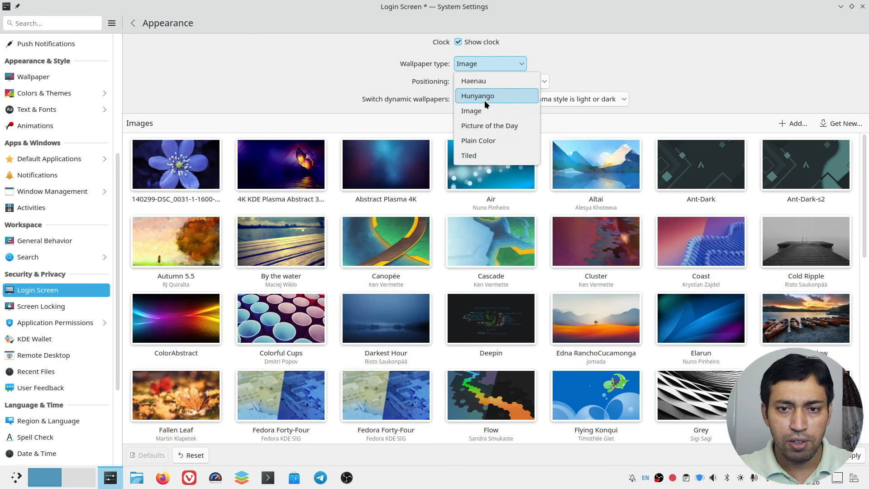
click(588, 52)
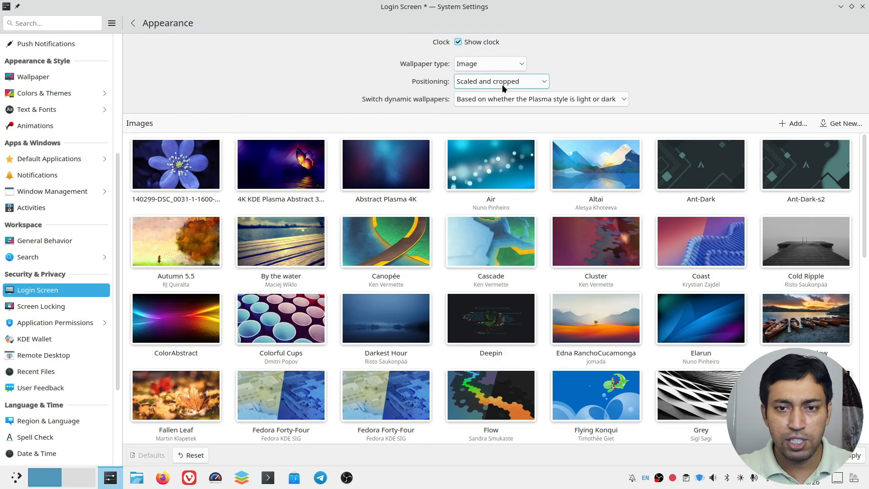
click(517, 81)
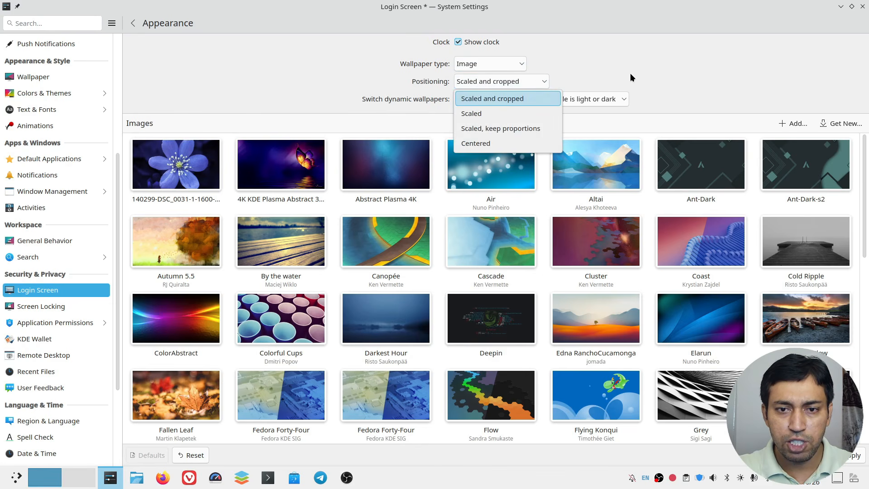
click(517, 96)
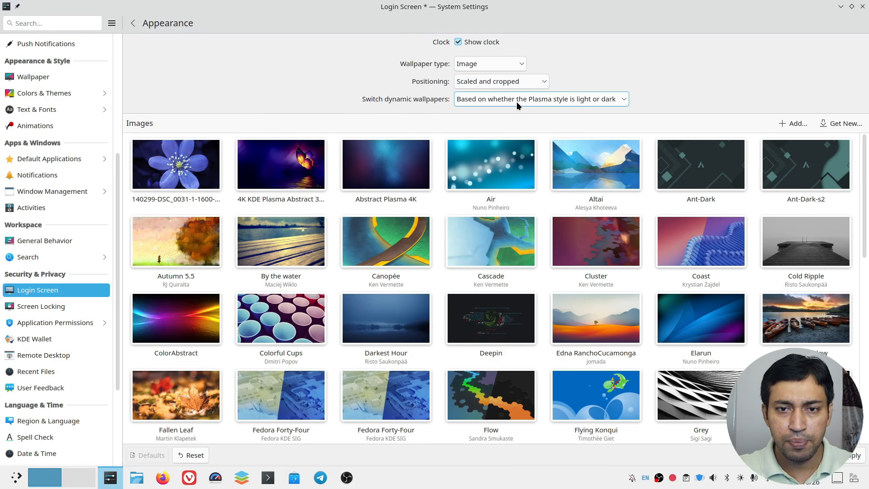
click(600, 99)
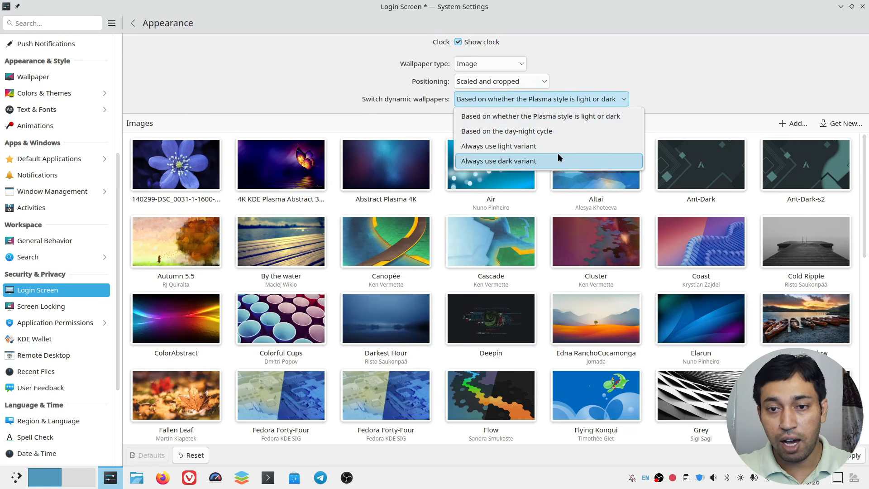
click(725, 73)
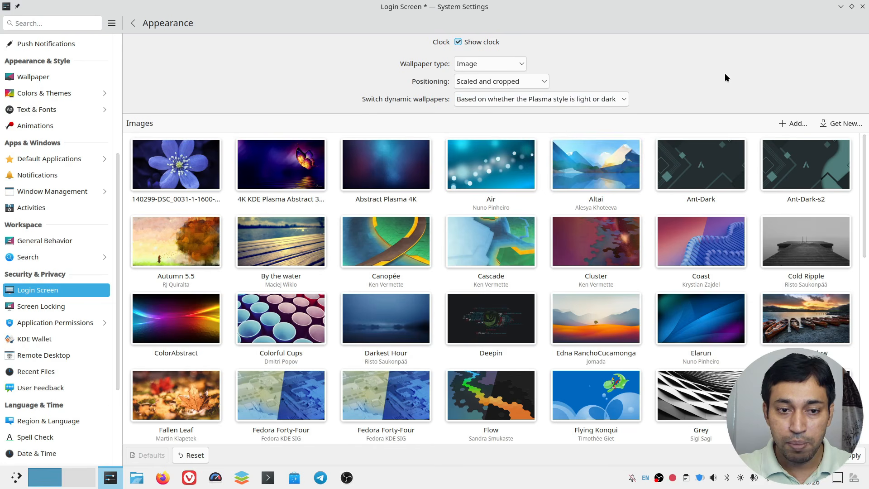
Step: Browse the full collection of wallpaper images available for the login screen, from start to end and back
scroll(462, 270, down, 3)
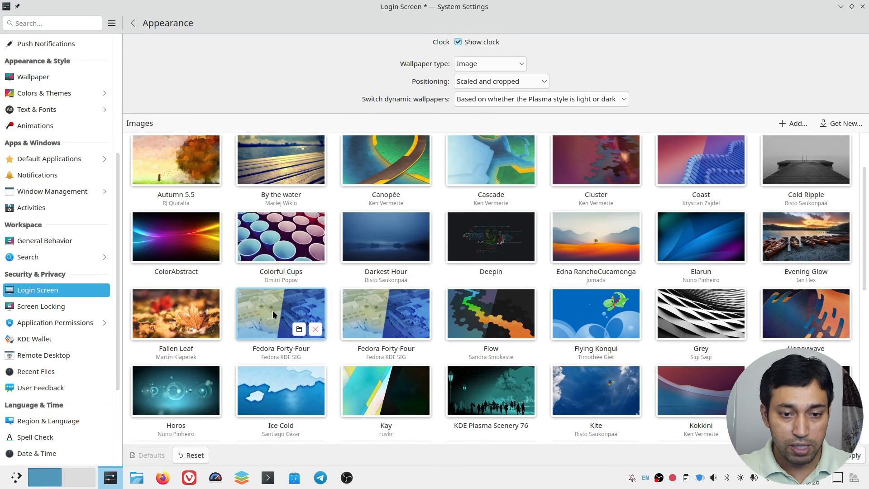
scroll(362, 314, down, 2)
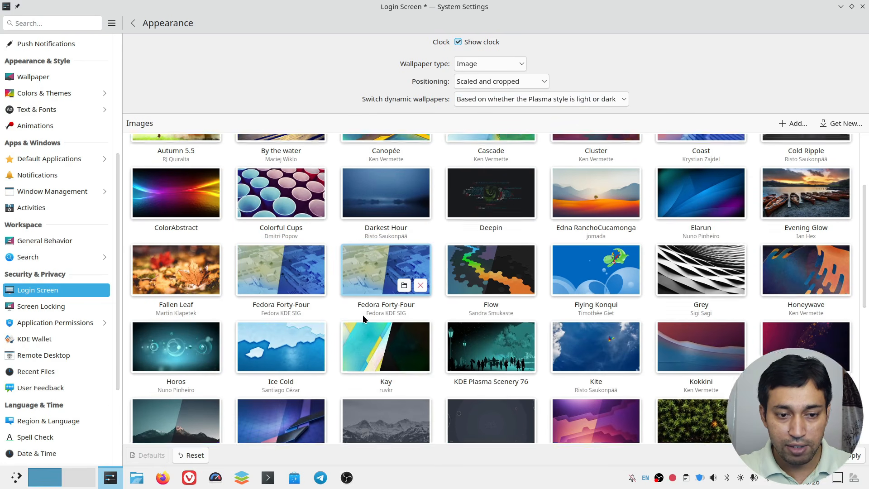
scroll(515, 308, down, 3)
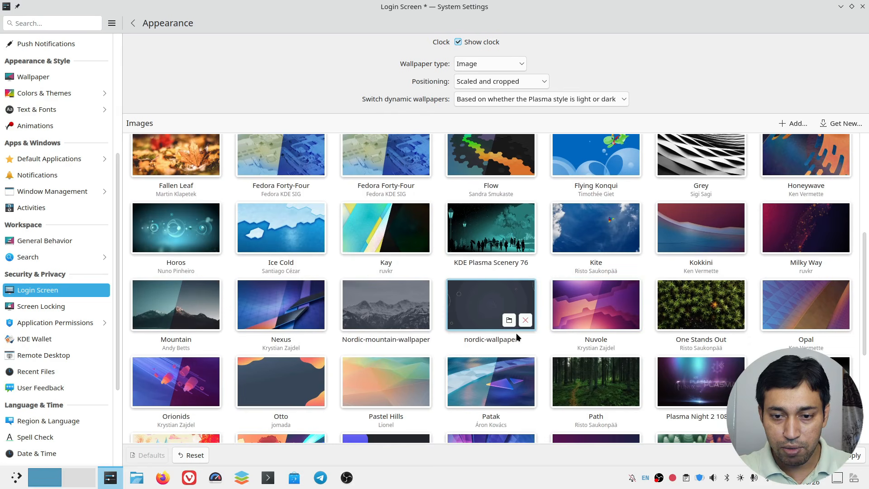
scroll(496, 350, down, 5)
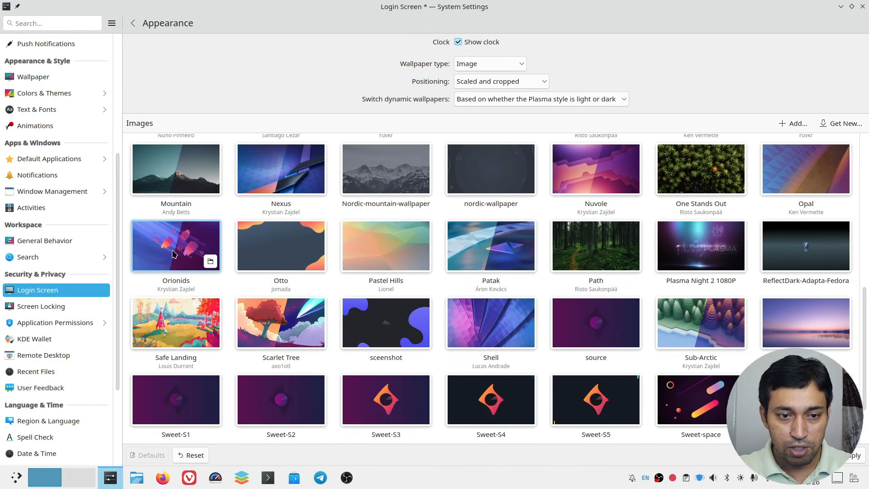
scroll(596, 317, down, 3)
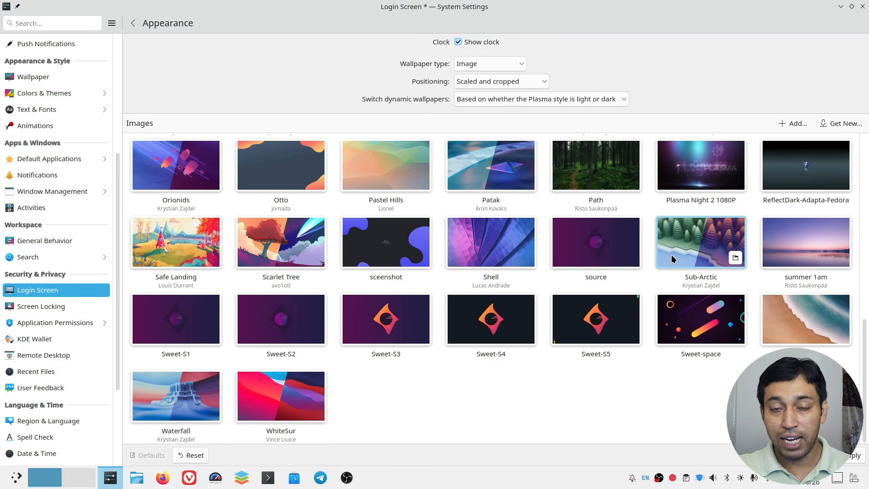
scroll(552, 241, up, 15)
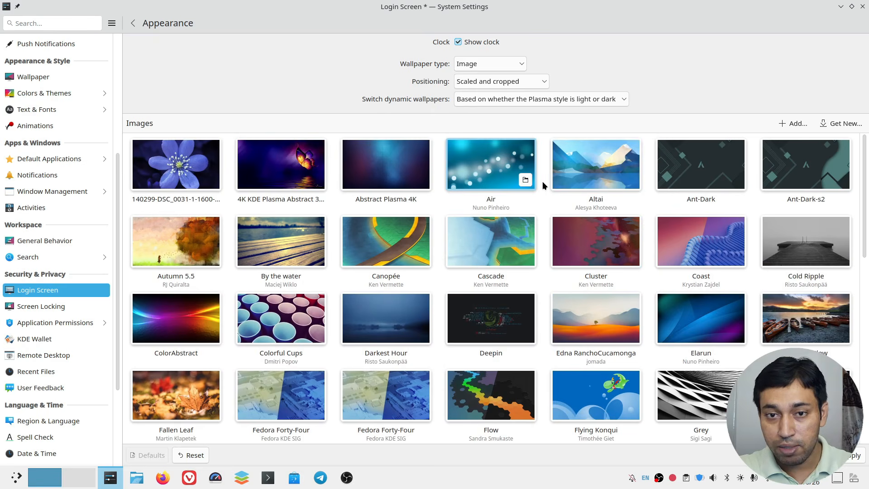
Step: Set Scarlet Tree as the login screen wallpaper and apply the change, authenticating with the account password
scroll(507, 197, down, 5)
scroll(524, 233, down, 3)
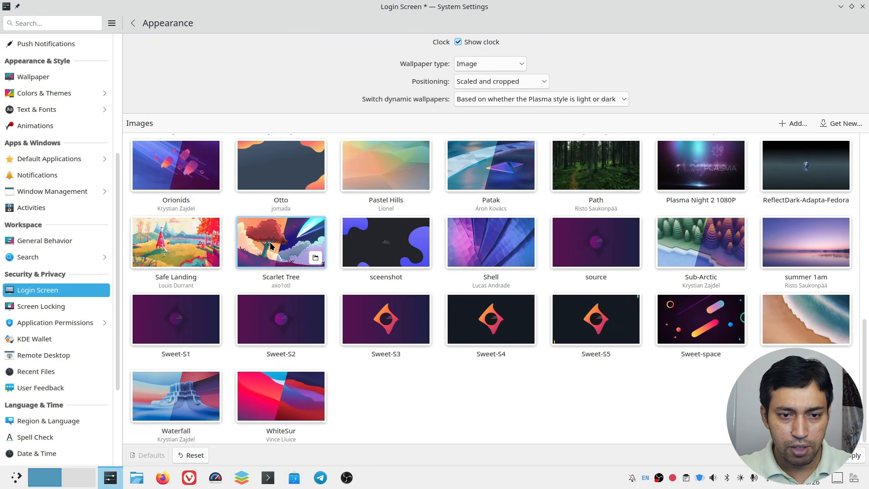
click(277, 247)
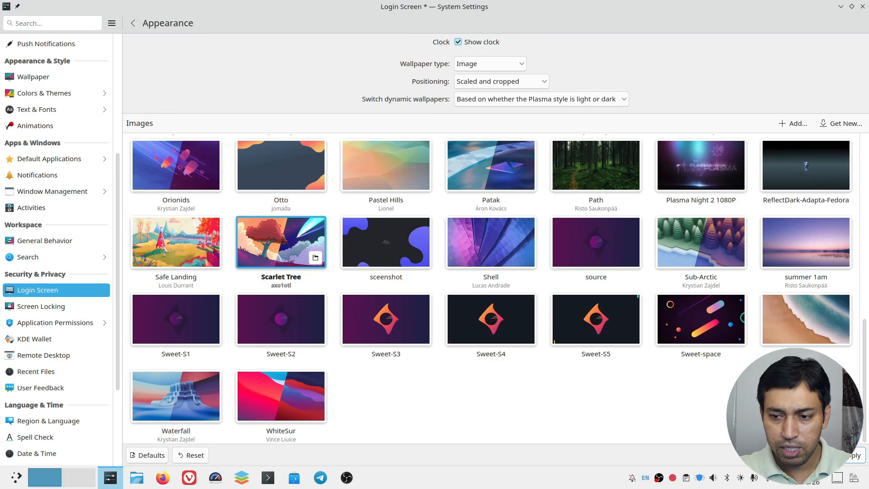
click(855, 456)
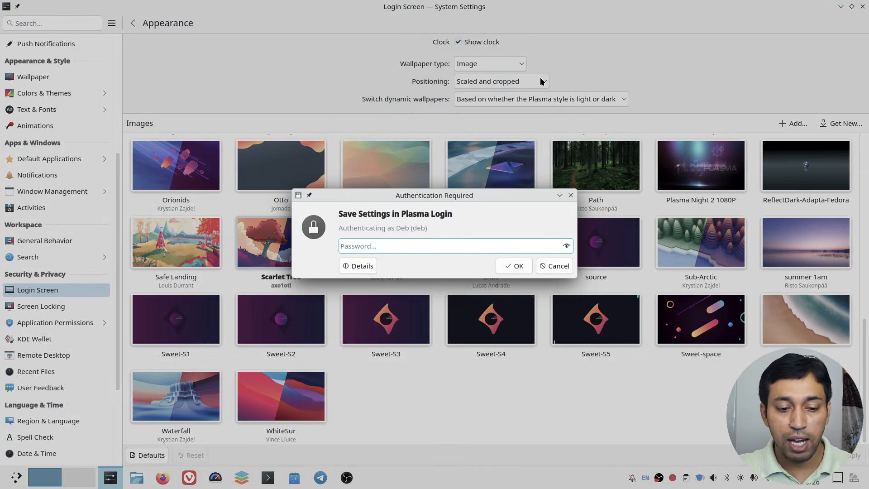
text(x)
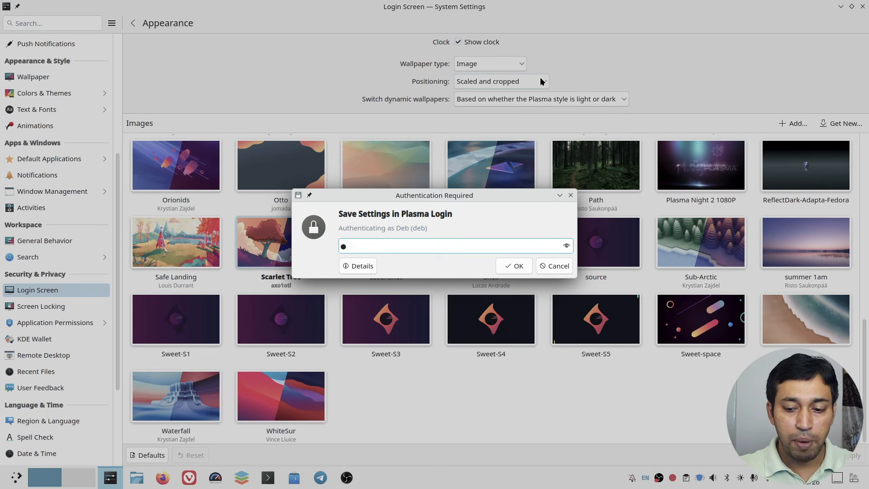
key(Return)
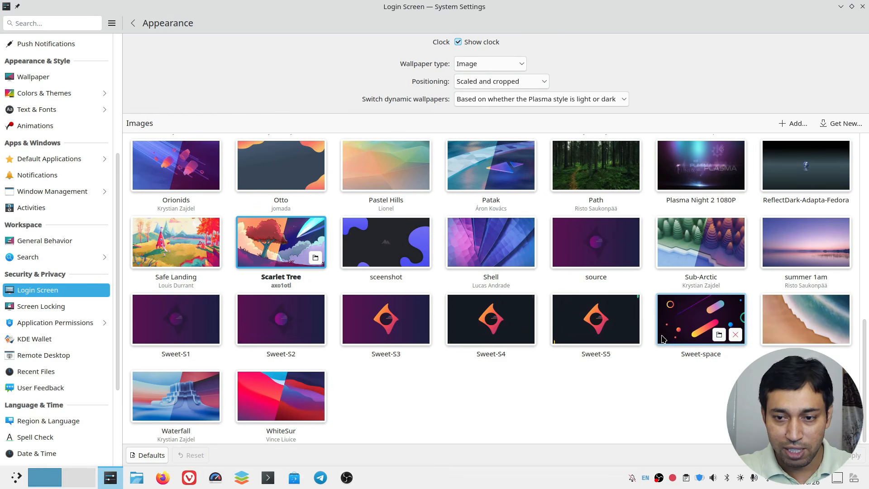
scroll(664, 339, up, 4)
scroll(664, 340, down, 4)
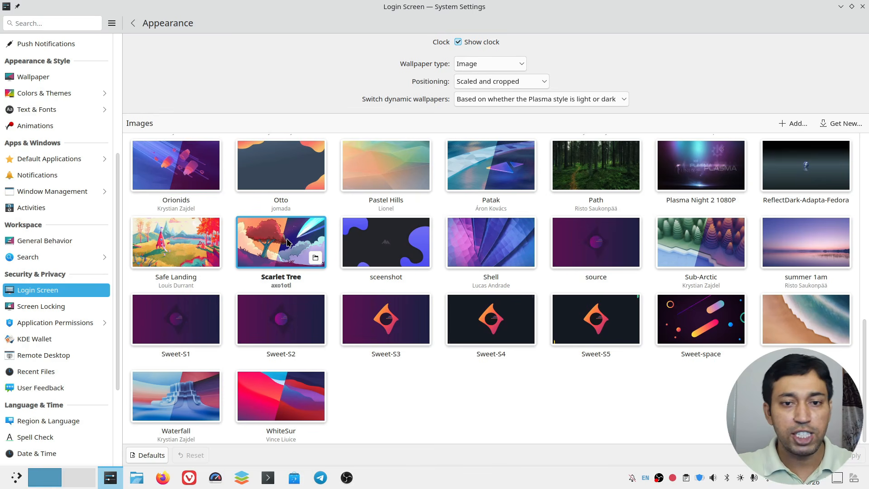
scroll(521, 255, up, 10)
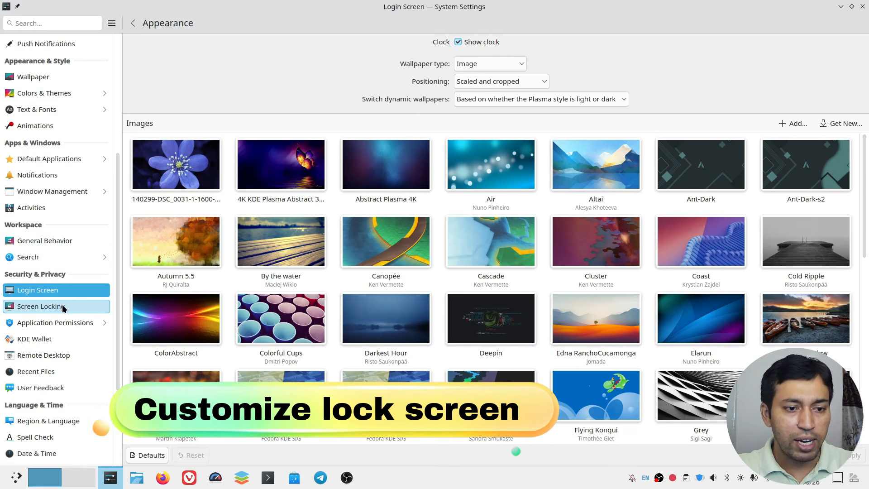
Step: Review the Screen Locking settings and the lock screen's appearance options, then close System Settings without applying changes
click(82, 310)
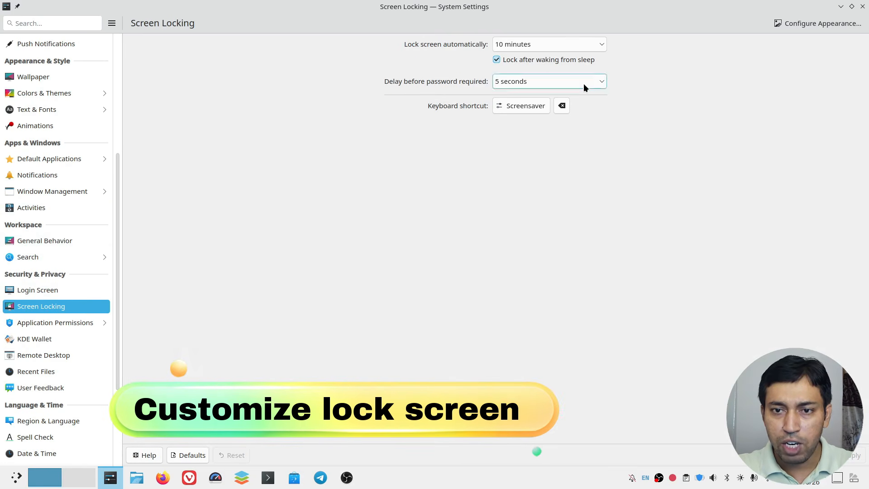
click(809, 23)
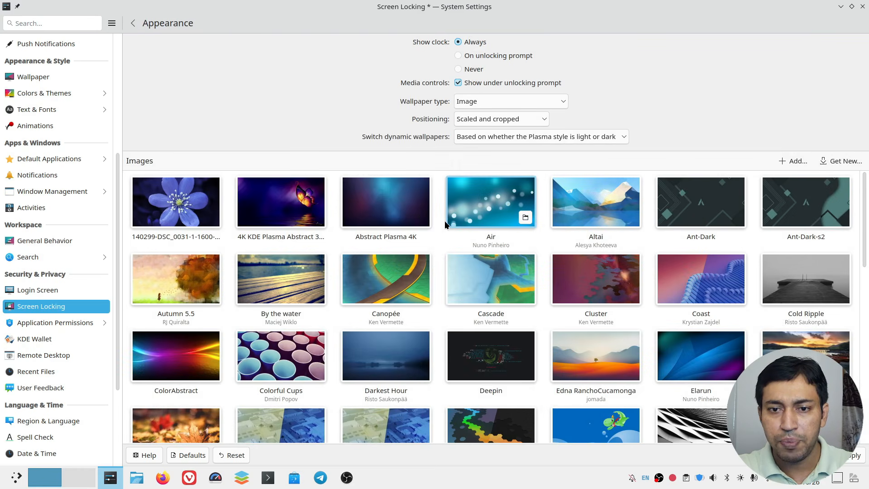
click(134, 24)
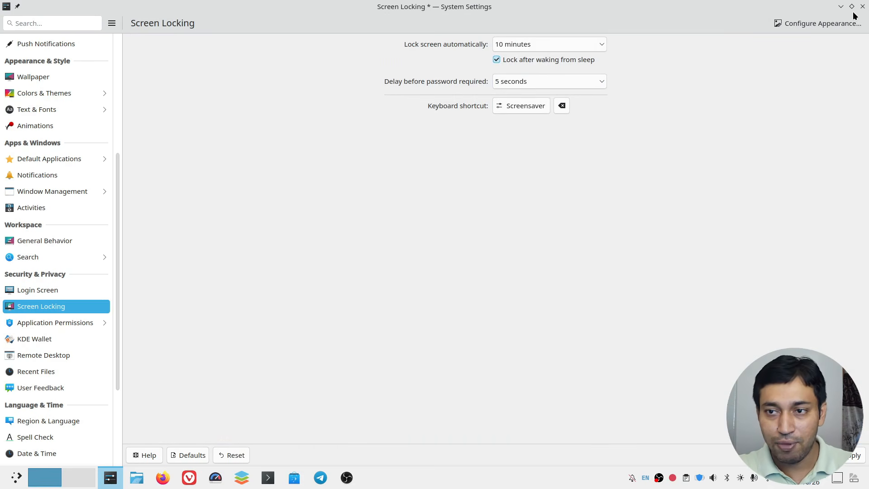
click(863, 6)
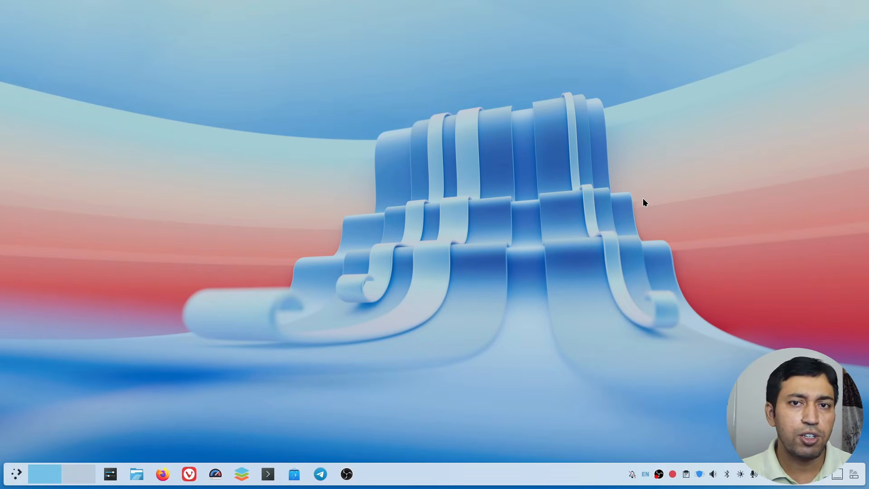